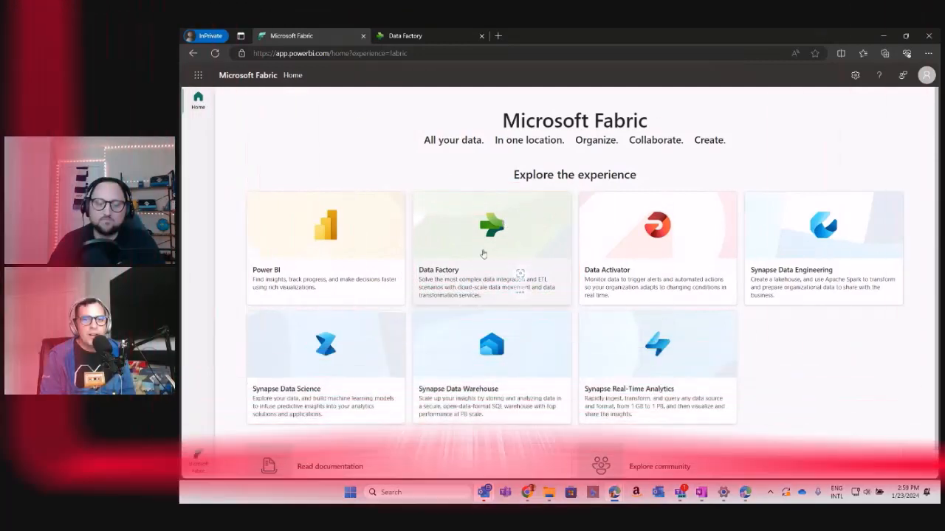
Open the Data Factory experience and switch to the browser tab with the TaxisDataflows dataflow.
left_click(481, 256)
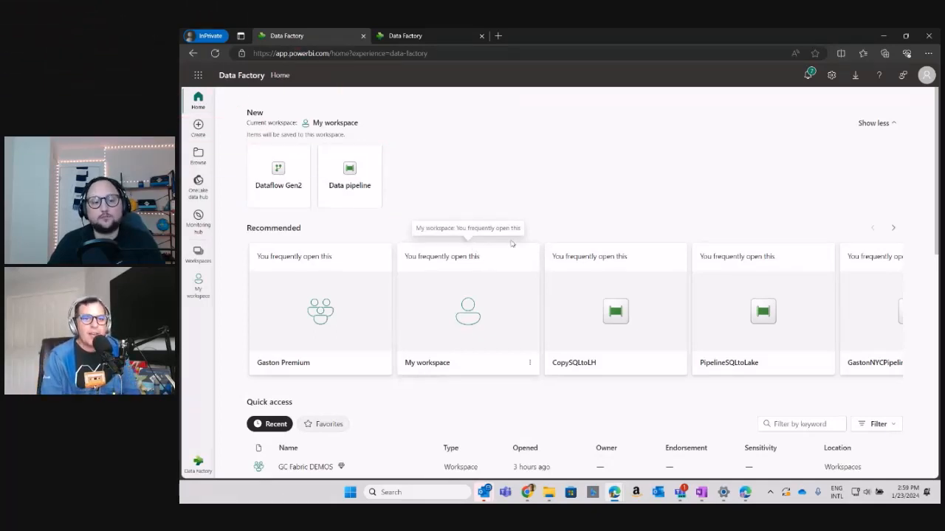
left_click(415, 36)
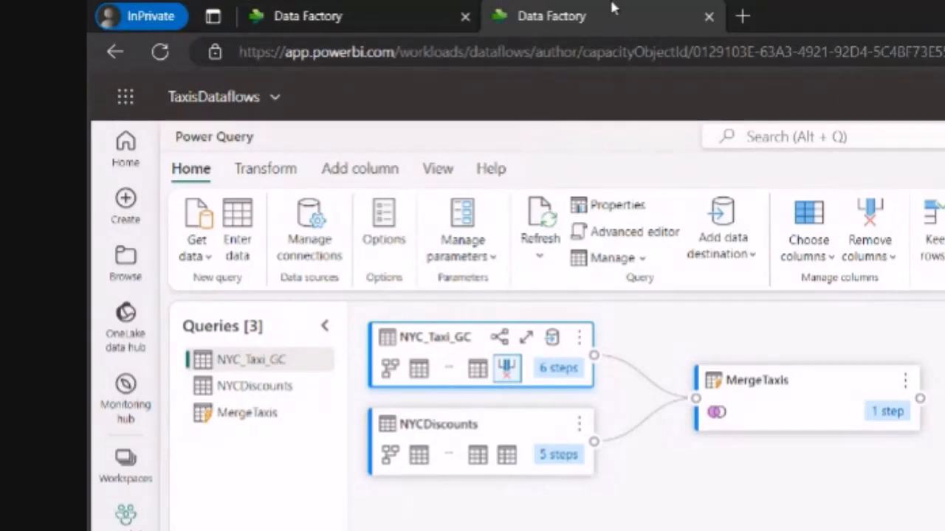
Review the NYC_Taxi_GC query's M code and the available options for removing columns and for keeping or removing rows.
left_click(620, 247)
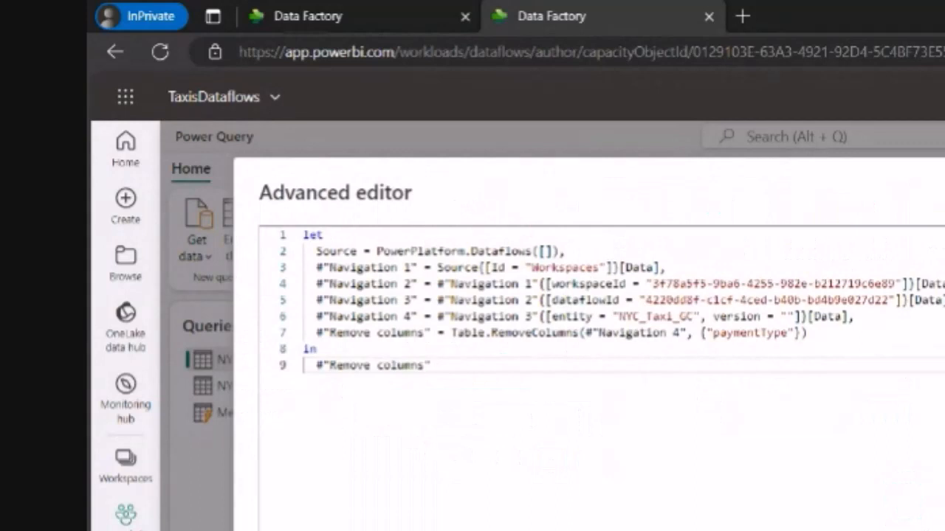
key("Escape")
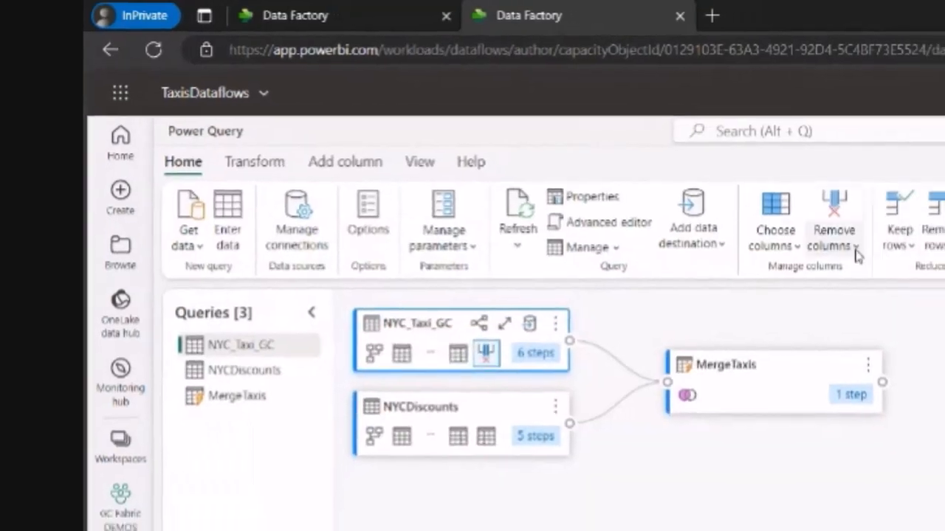
left_click(889, 256)
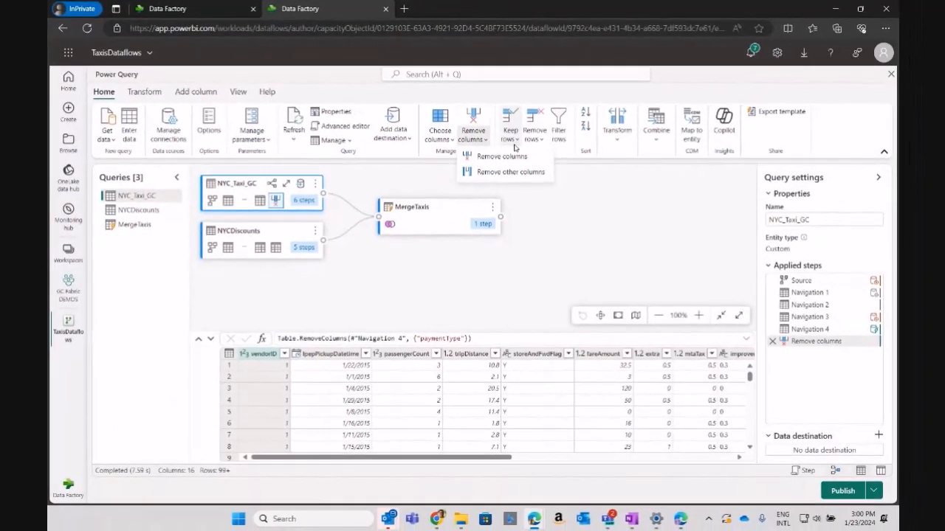
left_click(514, 145)
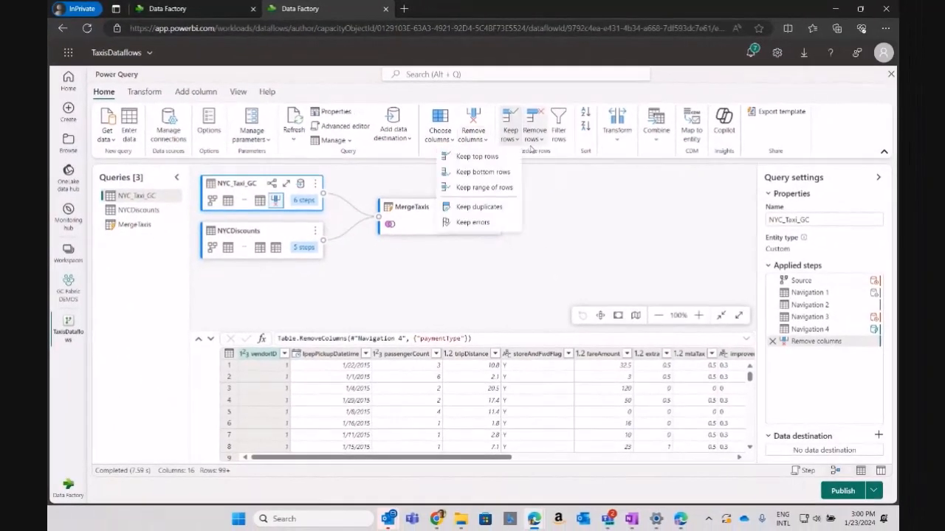
left_click(535, 136)
left_click(596, 227)
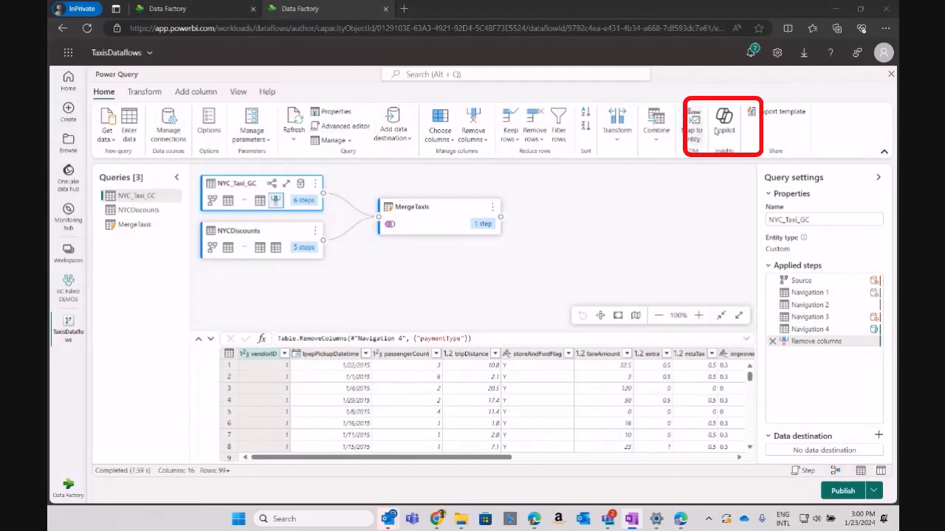
Open Copilot for the NYC_Taxi_GC query and send it the request "Remove paymentType column".
left_click(719, 131)
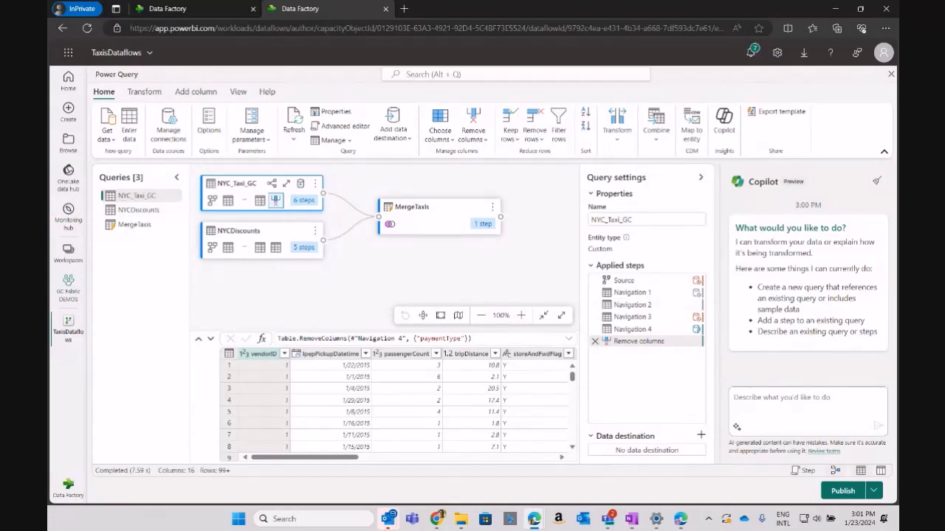
key("alt+Tab")
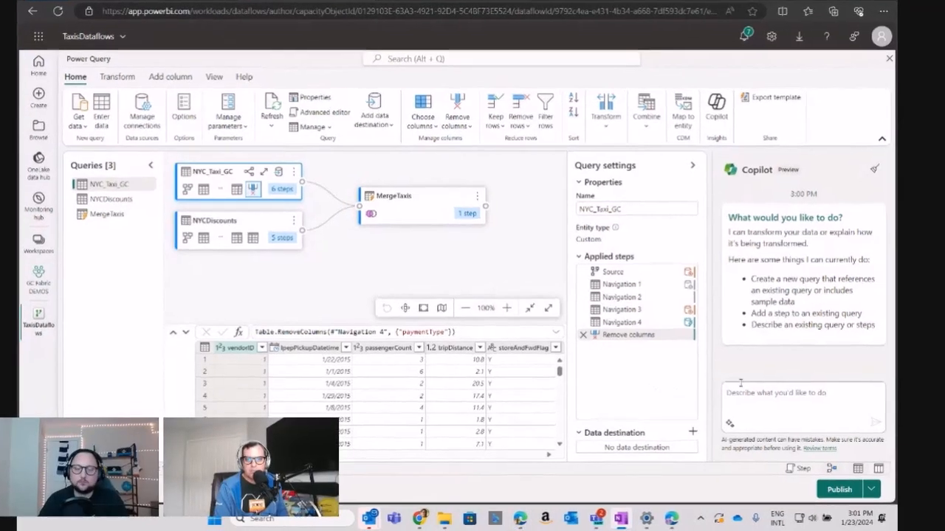
left_click(750, 393)
type("Remove paymentType column")
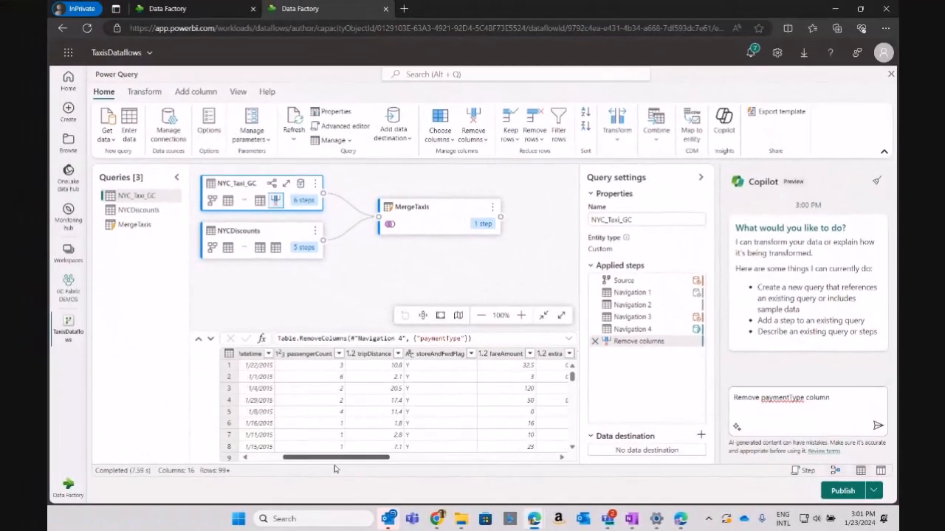
left_click_drag(303, 466, 405, 471)
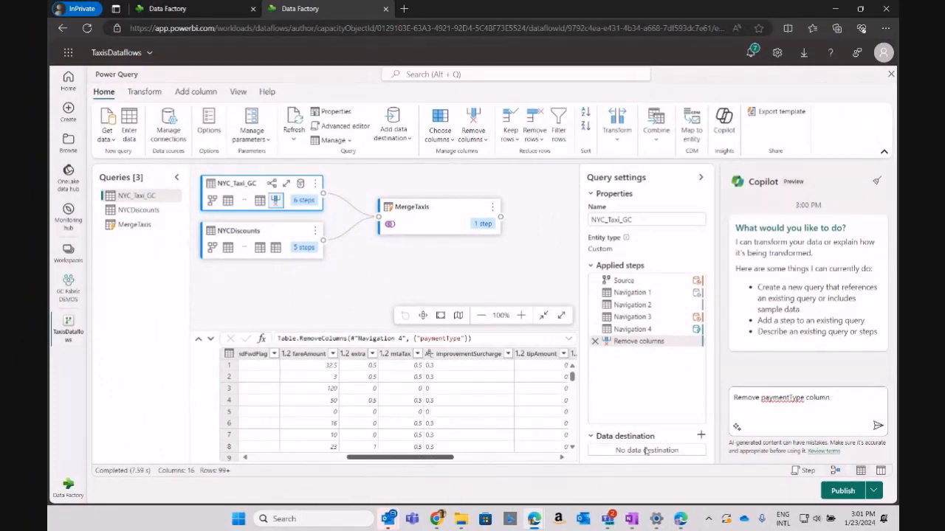
left_click(877, 427)
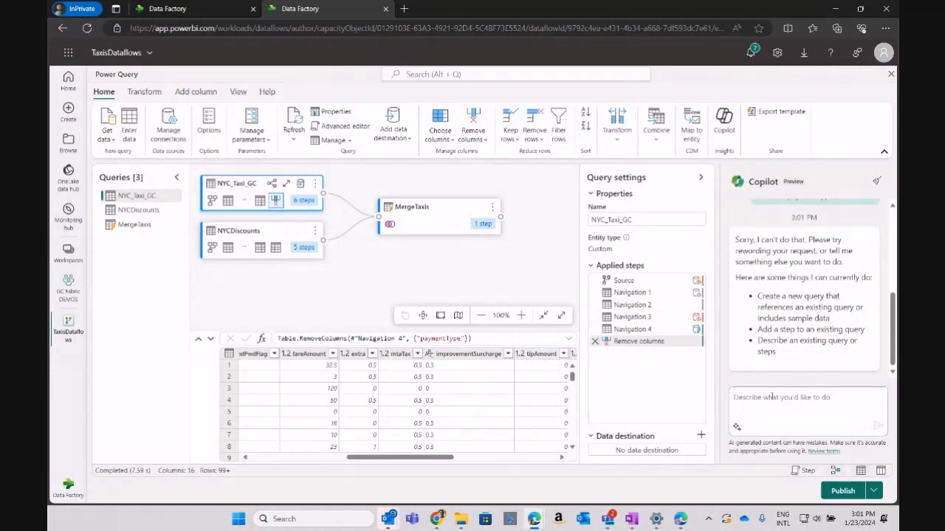
Have Copilot drop the tip column from the NYC_Taxi_GC query with the request "Remove tipAmount".
type("Remove tipAmount")
key("Return")
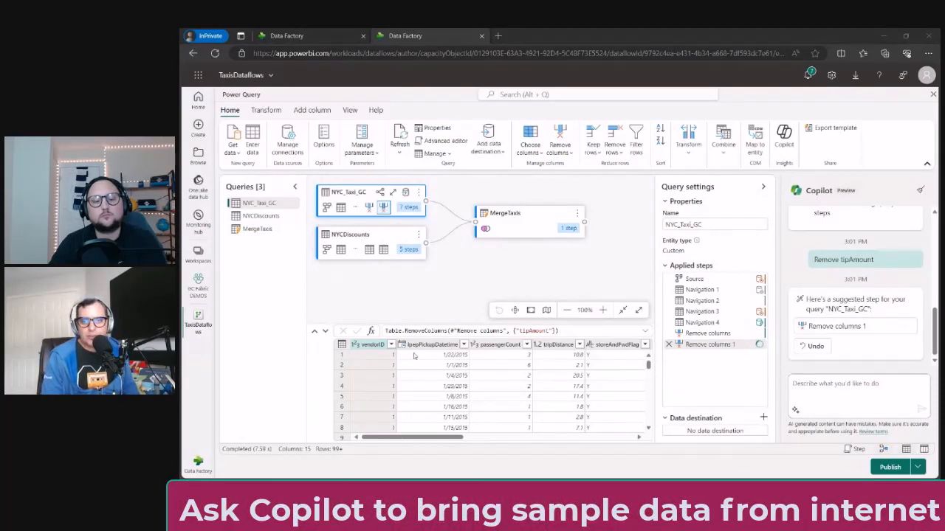
Ask Copilot "Create a new query with sample data for a price table of taxis rates in NY for 2015".
left_click(847, 389)
type("Create a new query with sample data for a price table of taxis rates in NY for 2015")
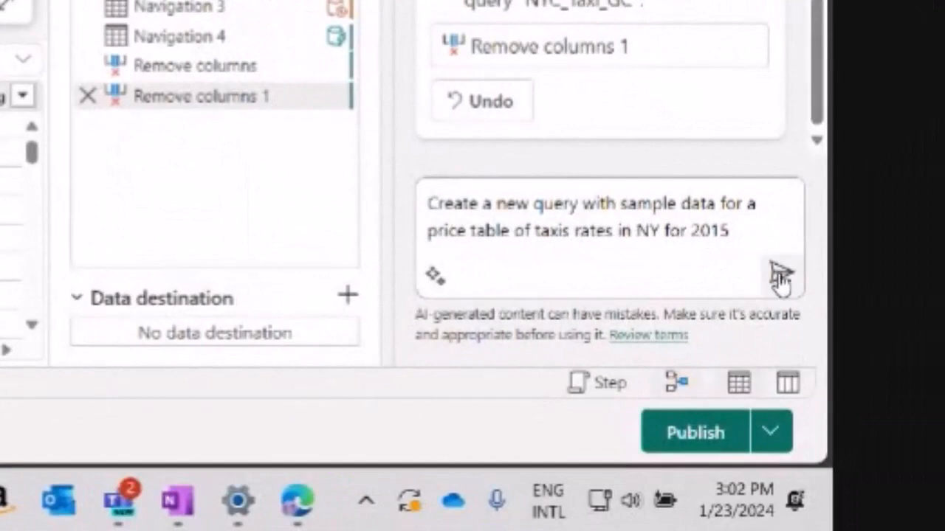
left_click(781, 278)
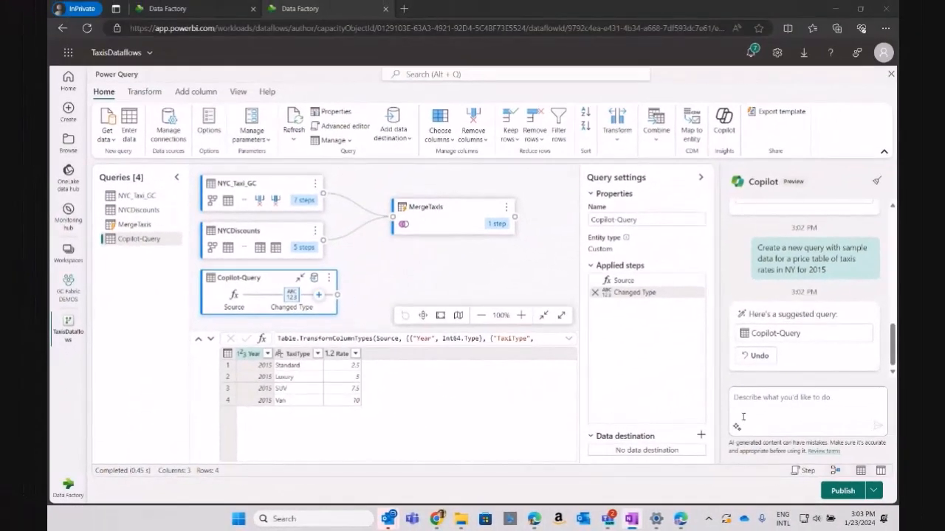
Ask Copilot "Let's create now a Fiscal Calendar table with all the date columns needed that starts 09/01/2015 until 08/31/2023".
left_click(772, 412)
type("Let's create now a Fiscal Calendar table with all the date columns needed that starts 09/01/2015 until 08/31/2023")
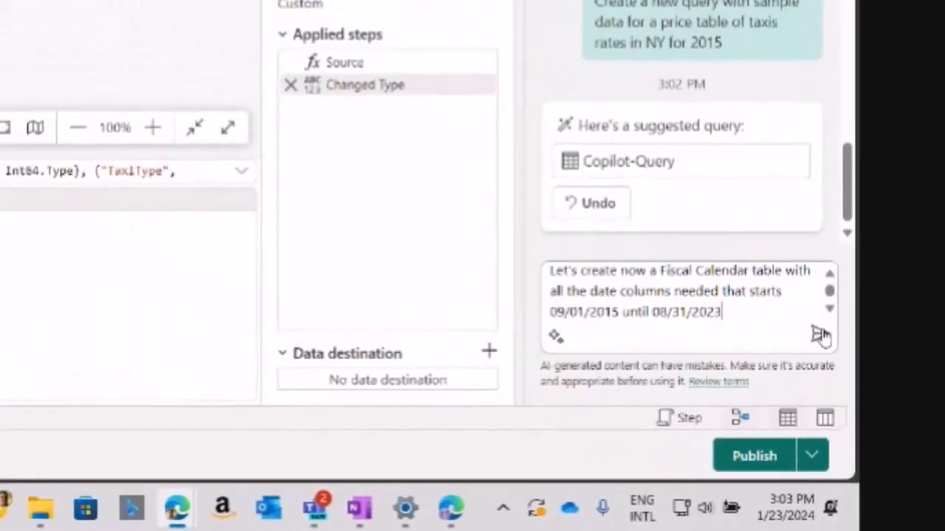
left_click(821, 336)
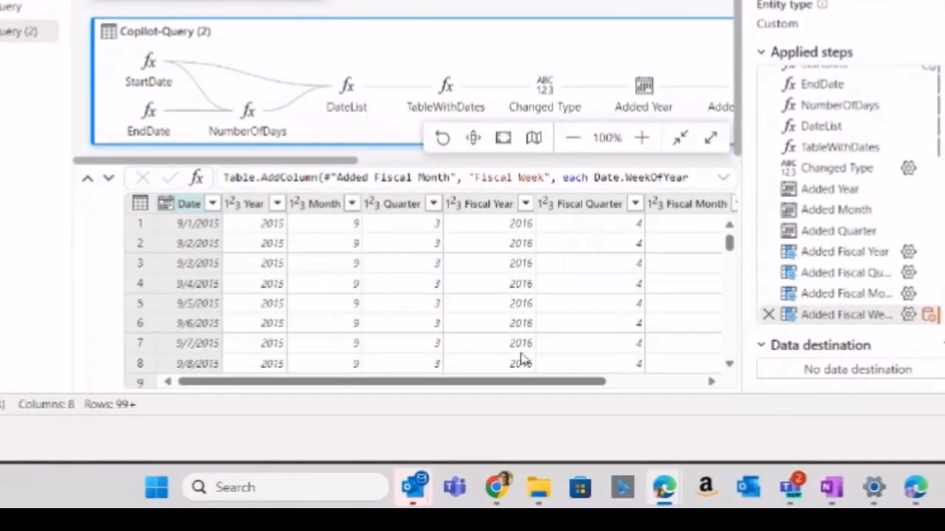
Inspect the fiscal columns of the generated calendar table and the M code behind its query.
left_click_drag(509, 386, 568, 392)
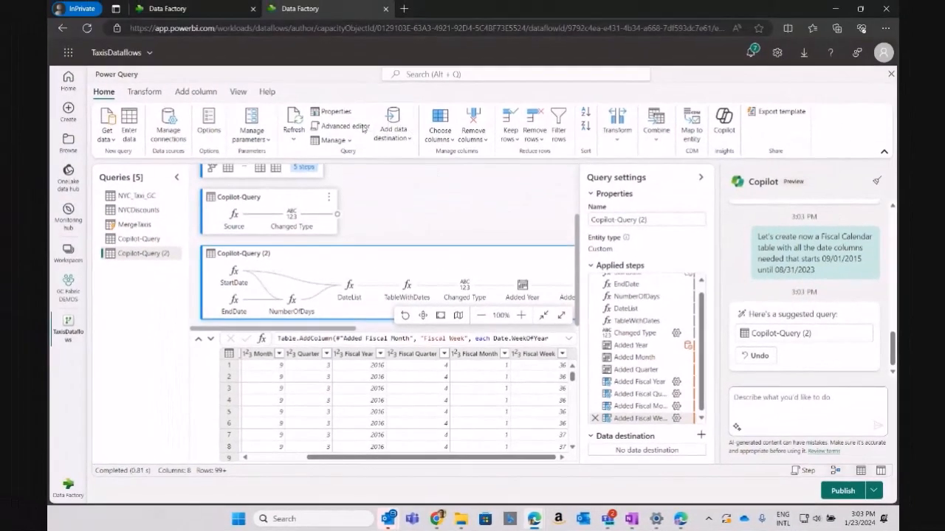
left_click(340, 120)
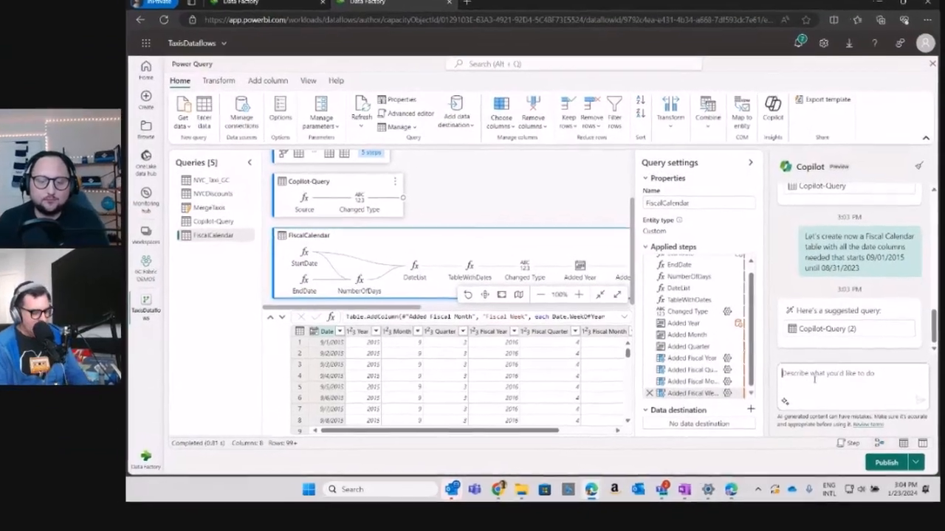
Ask Copilot to explain the calendar query with the request "Describe FiscalCalendar".
type("Descr")
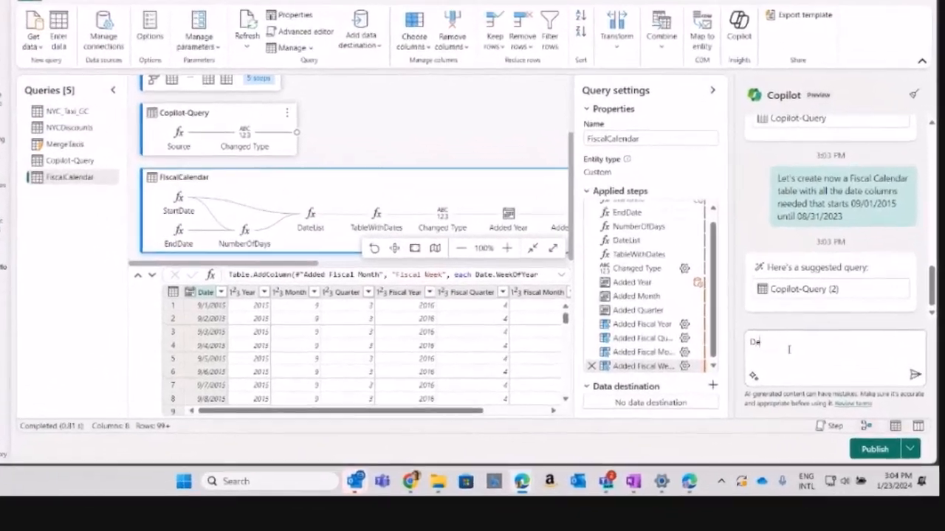
type("ibe FiscalCalendar")
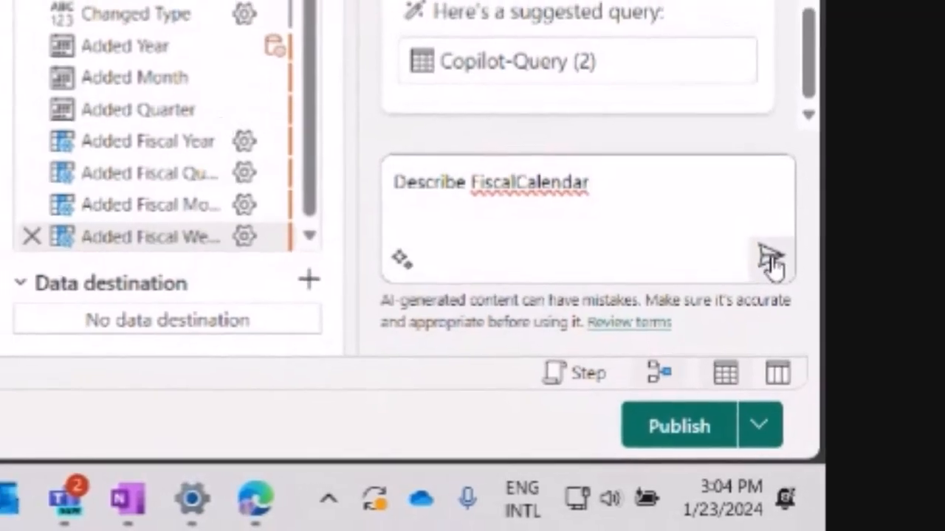
left_click(770, 260)
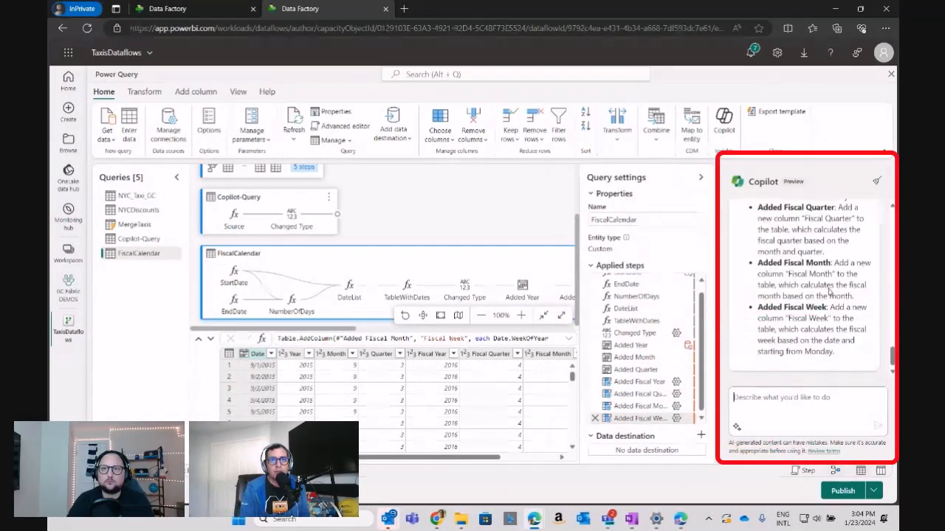
Read through Copilot's explanation of the FiscalCalendar query, from its summary through the individual applied steps.
scroll(830, 291, "up", 3)
scroll(830, 292, "up", 6)
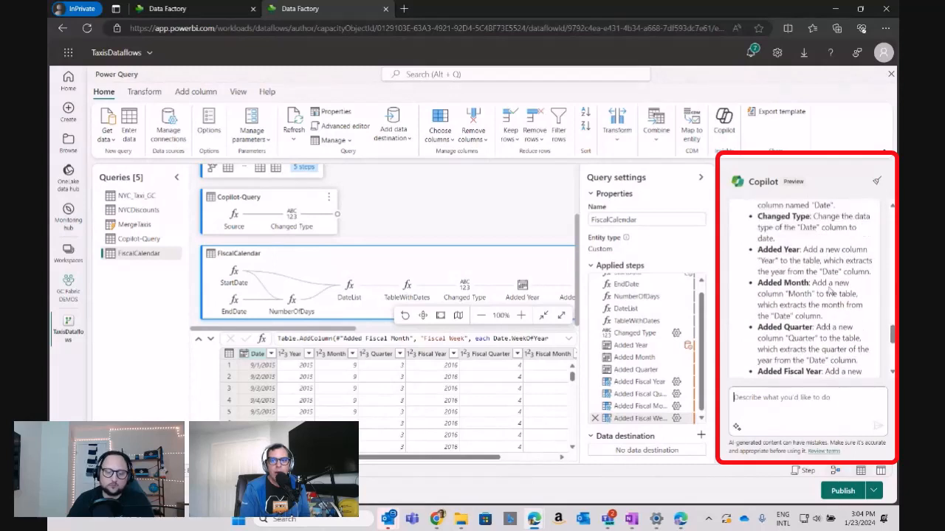
scroll(830, 292, "up", 1)
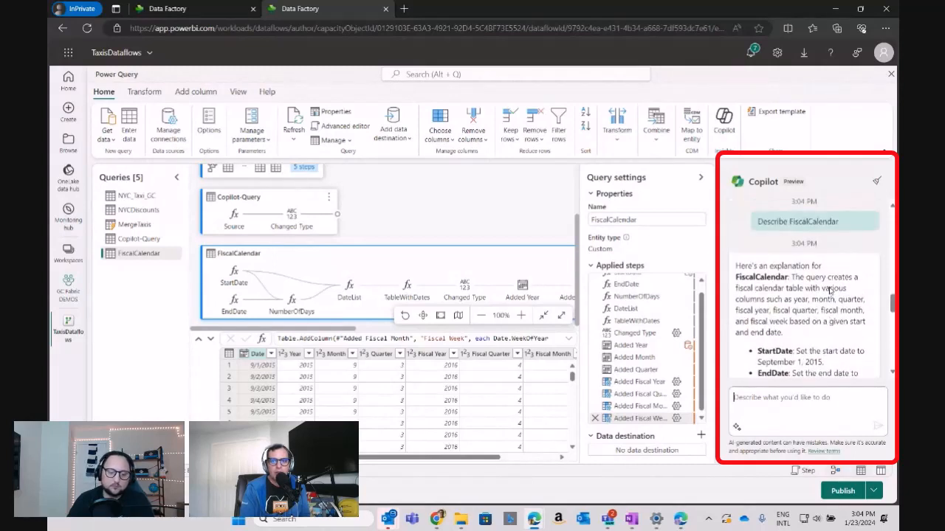
scroll(830, 292, "down", 1)
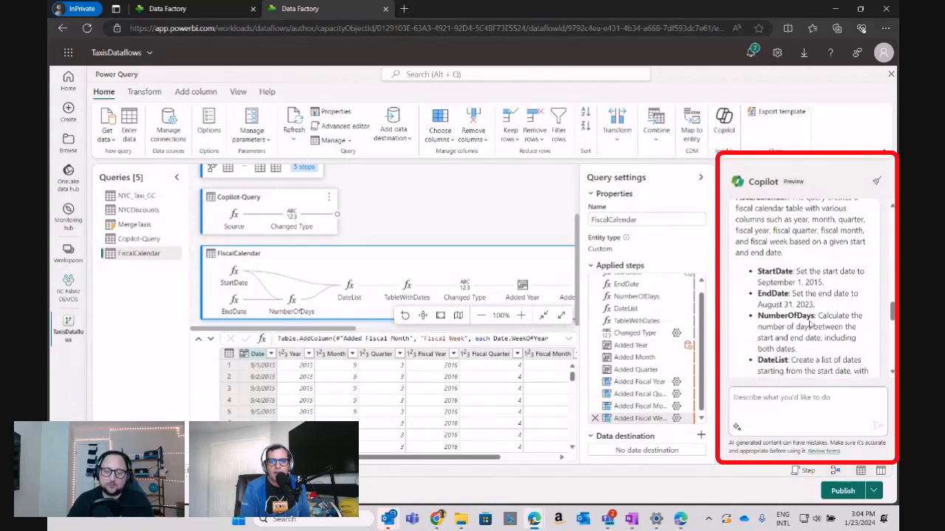
scroll(806, 326, "down", 1)
scroll(783, 319, "down", 2)
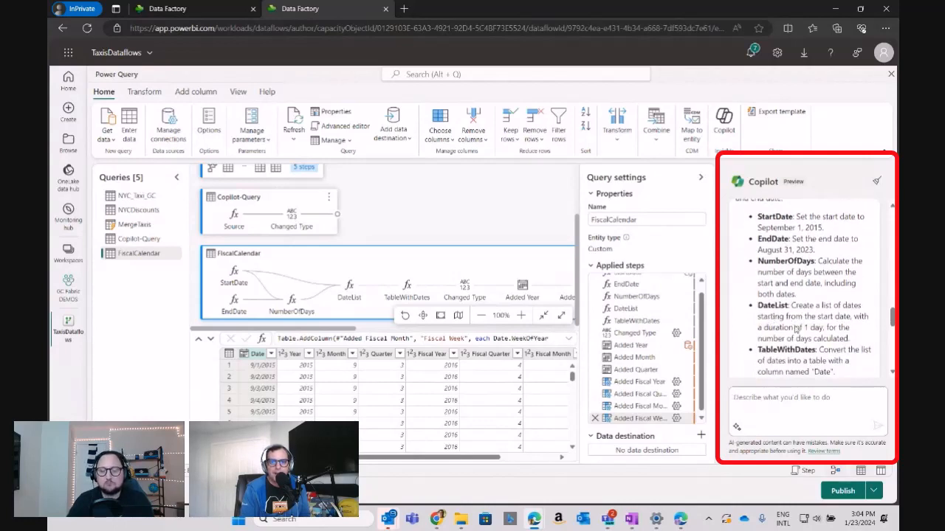
scroll(795, 330, "down", 6)
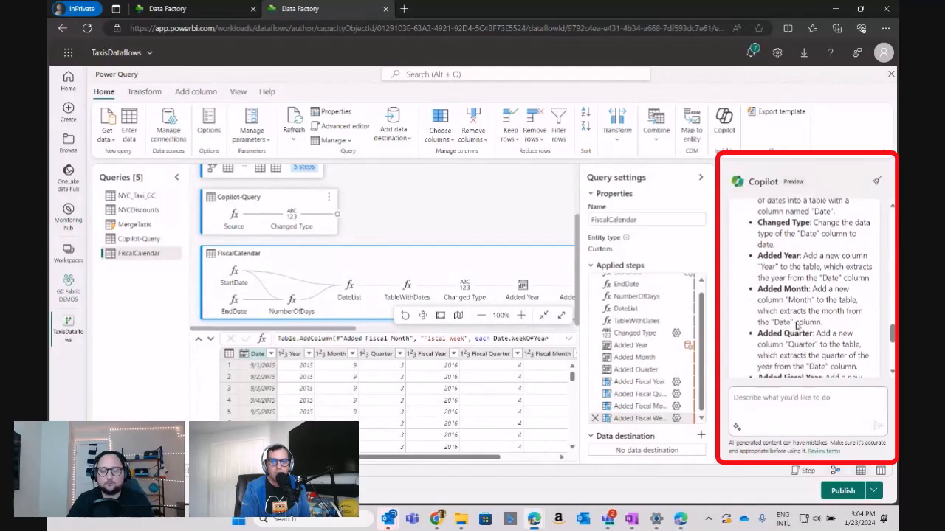
scroll(797, 325, "down", 2)
scroll(797, 325, "down", 3)
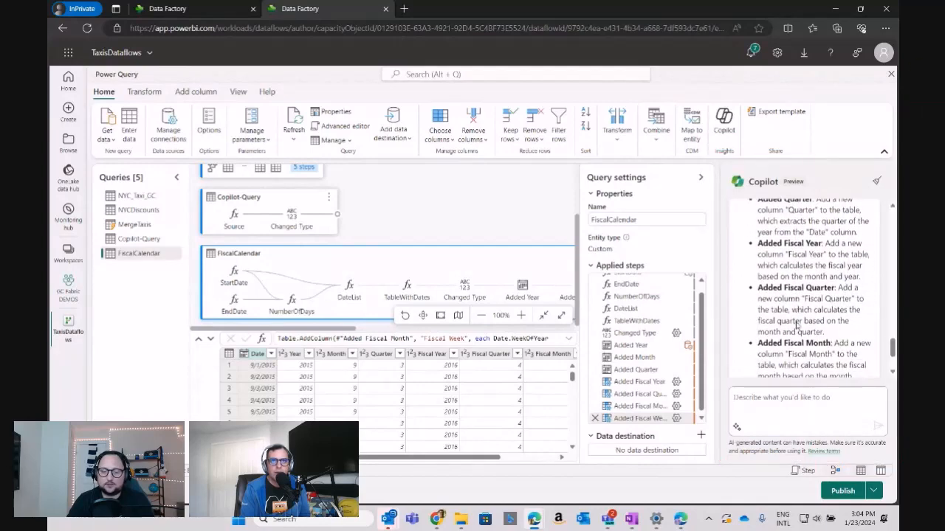